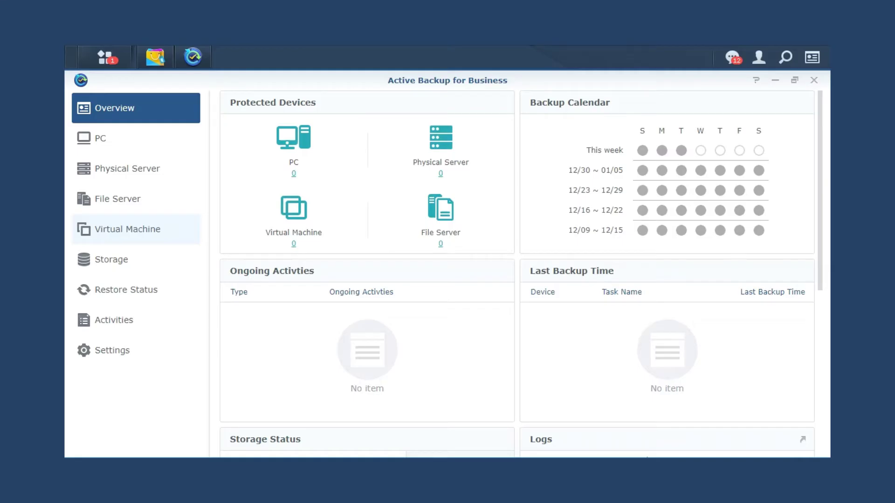
# Add the vSphere host 172.21.3.6 using the administrator account and its password.
pyautogui.click(128, 229)
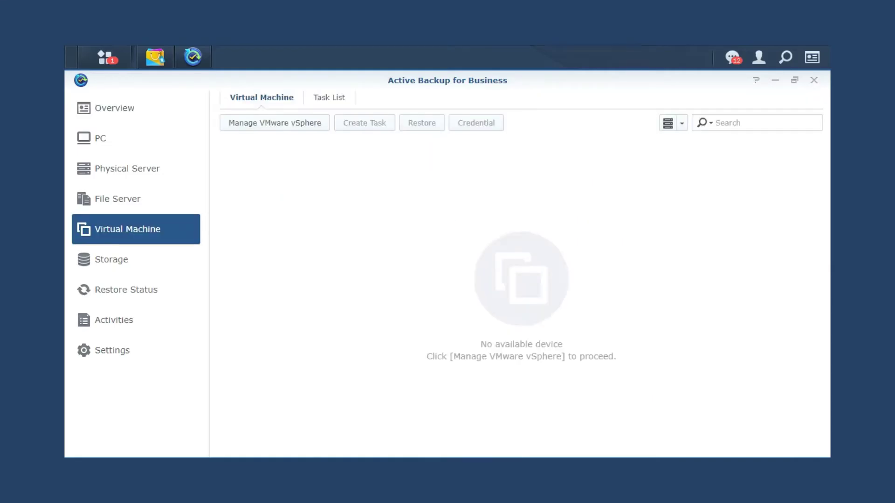
pyautogui.click(274, 122)
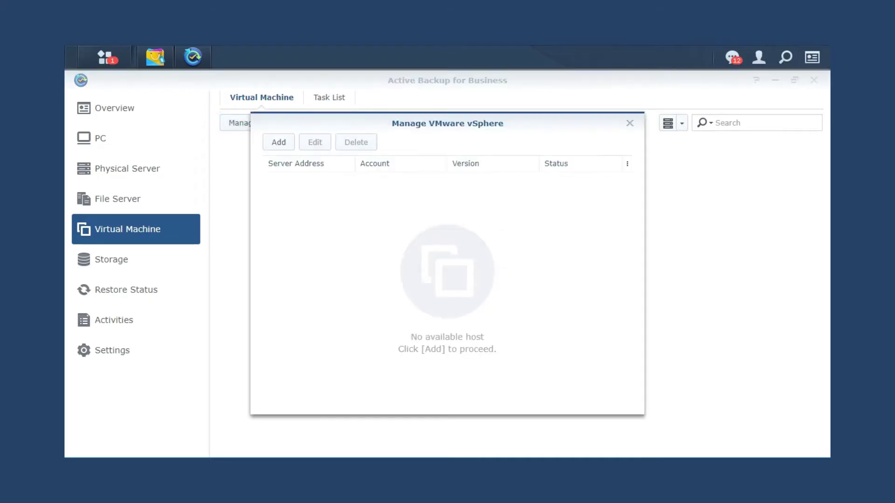
pyautogui.click(279, 142)
pyautogui.write('172.21.3.6')
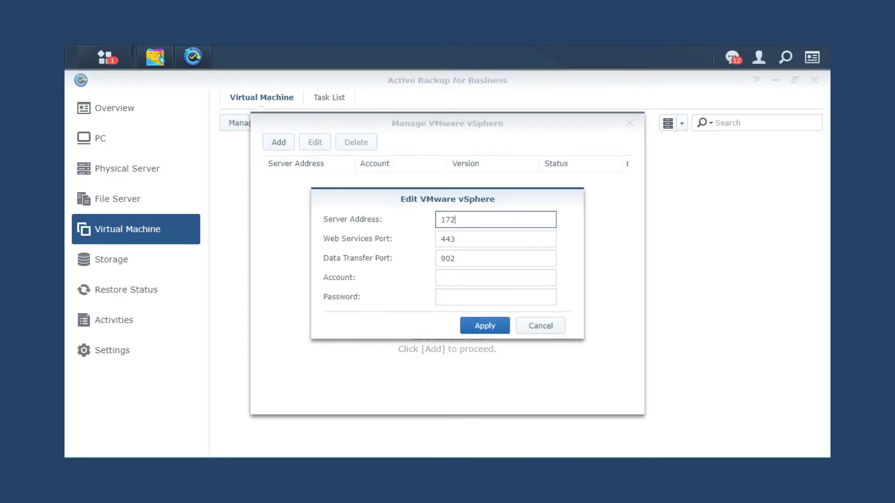
pyautogui.press('Tab')
pyautogui.press('Tab')
pyautogui.press('Tab')
pyautogui.write('administrator@vsphere.local')
pyautogui.press('Tab')
pyautogui.write('********')
pyautogui.press('Return')
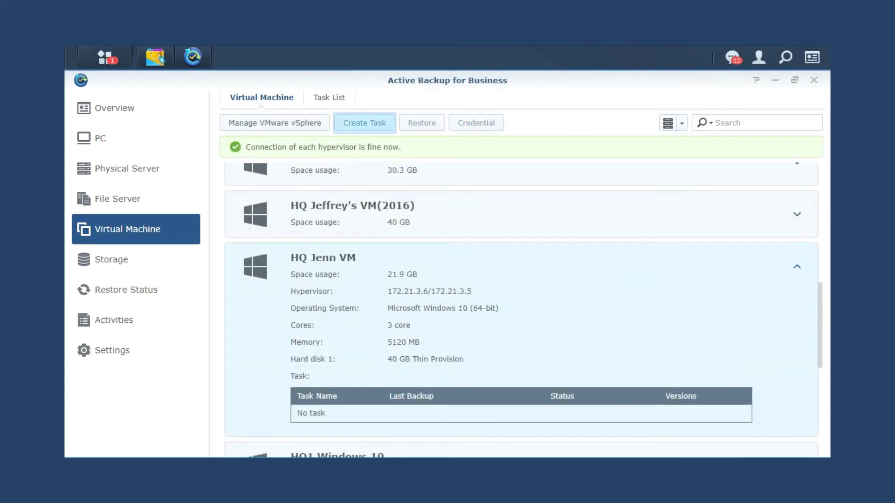
# Create a new backup task on the default destination and name it Demo.
pyautogui.click(364, 123)
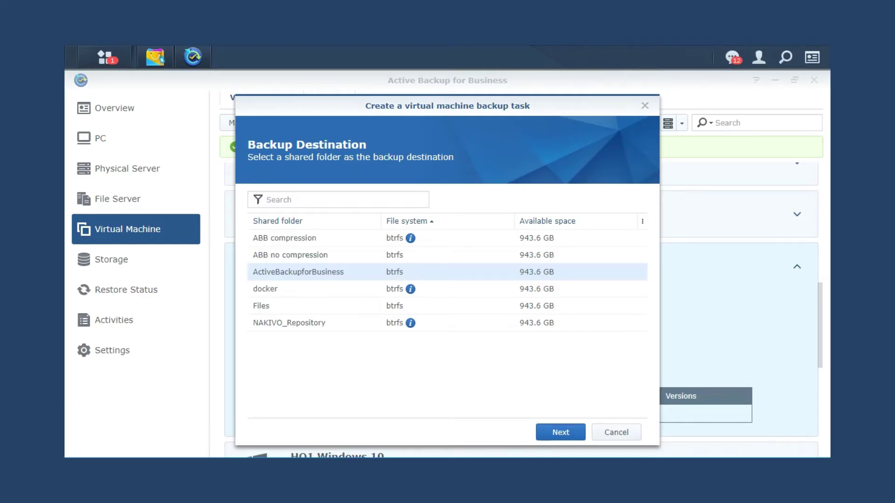
pyautogui.press('Return')
pyautogui.write('Demo')
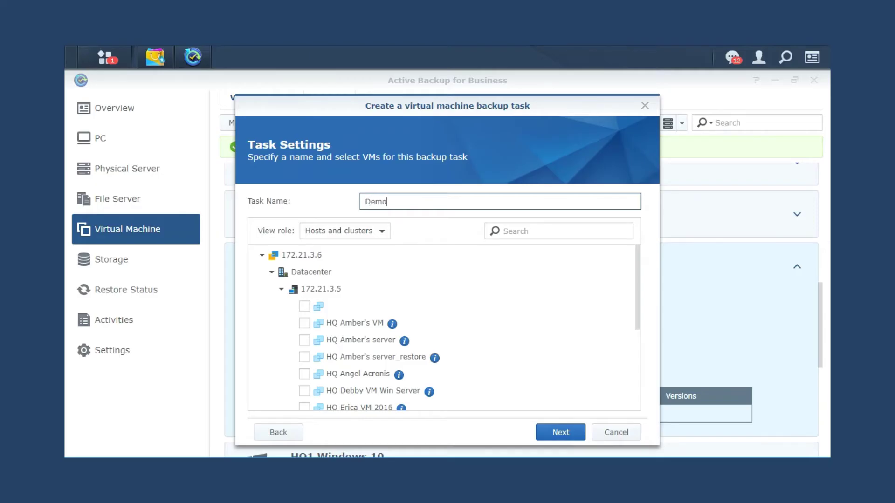
pyautogui.press('Return')
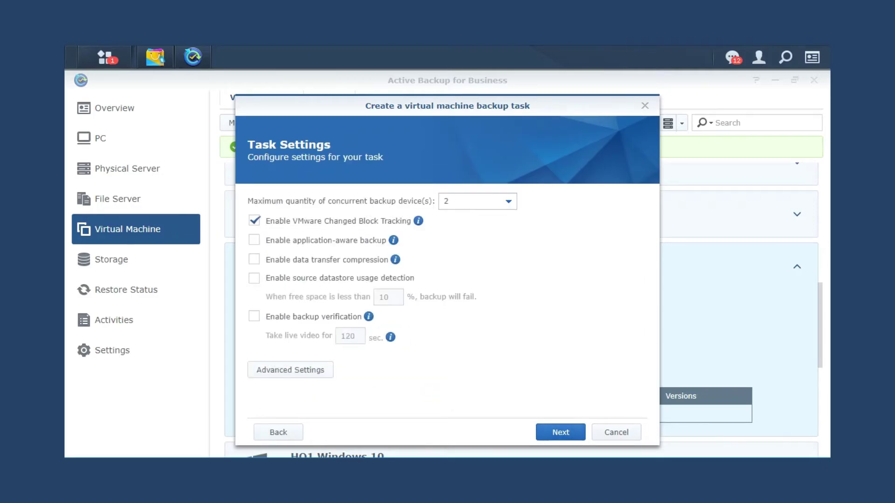
# Set 5 concurrent devices, enable application-aware backup, compression and verification, with 60-second live video.
pyautogui.press('Down')
pyautogui.press('Down')
pyautogui.press('Down')
pyautogui.press('Down')
pyautogui.press('Return')
pyautogui.press('Tab')
pyautogui.press('Tab')
pyautogui.press('space')
pyautogui.press('Tab')
pyautogui.press('space')
pyautogui.press('Tab')
pyautogui.press('Tab')
pyautogui.press('space')
pyautogui.press('Tab')
pyautogui.write('60')
pyautogui.press('Tab')
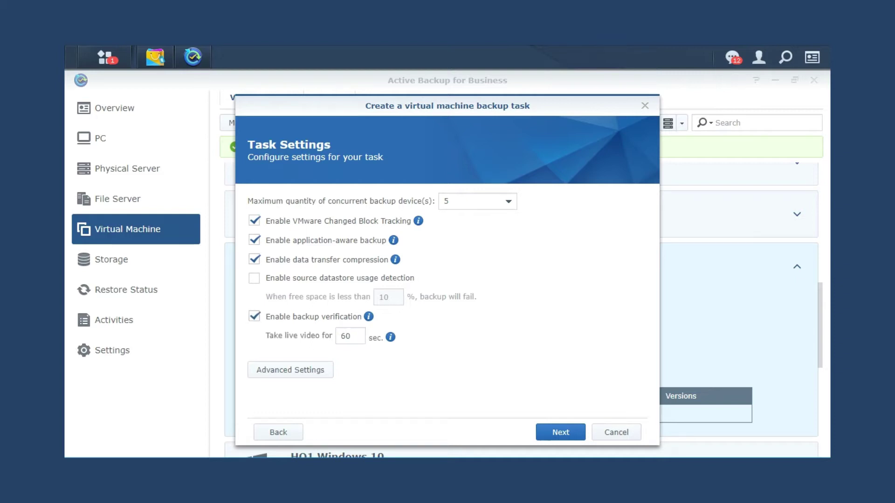
pyautogui.press('Return')
# Schedule backups to run on weekdays starting at hour 18.
pyautogui.press('Down')
pyautogui.press('Tab')
pyautogui.press('Down')
pyautogui.press('Down')
pyautogui.press('Down')
pyautogui.press('Return')
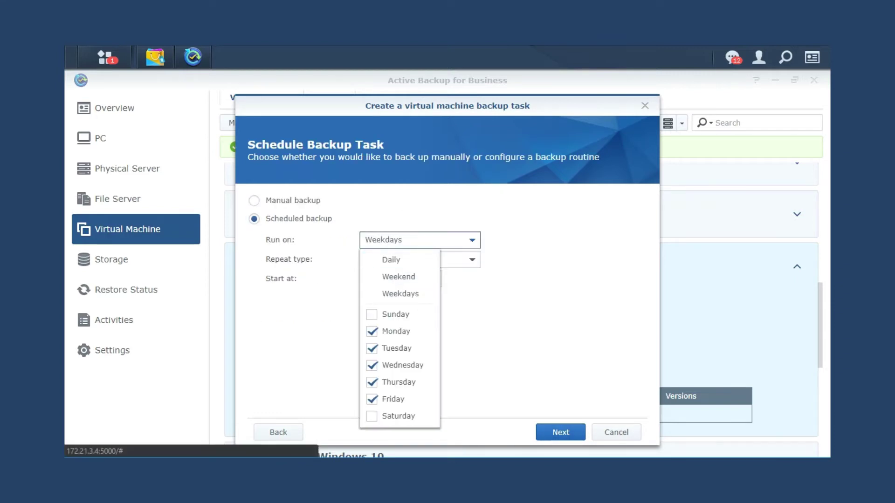
pyautogui.press('Tab')
pyautogui.press('Tab')
pyautogui.press('Down')
pyautogui.press('Down')
pyautogui.press('Down')
pyautogui.press('Down')
pyautogui.press('Down')
pyautogui.press('Down')
pyautogui.press('Down')
pyautogui.press('Down')
pyautogui.press('Down')
pyautogui.press('Down')
pyautogui.press('Down')
pyautogui.press('Down')
pyautogui.press('Down')
pyautogui.press('Down')
pyautogui.press('Down')
pyautogui.press('Down')
pyautogui.press('Down')
pyautogui.press('Down')
pyautogui.press('Down')
pyautogui.press('Return')
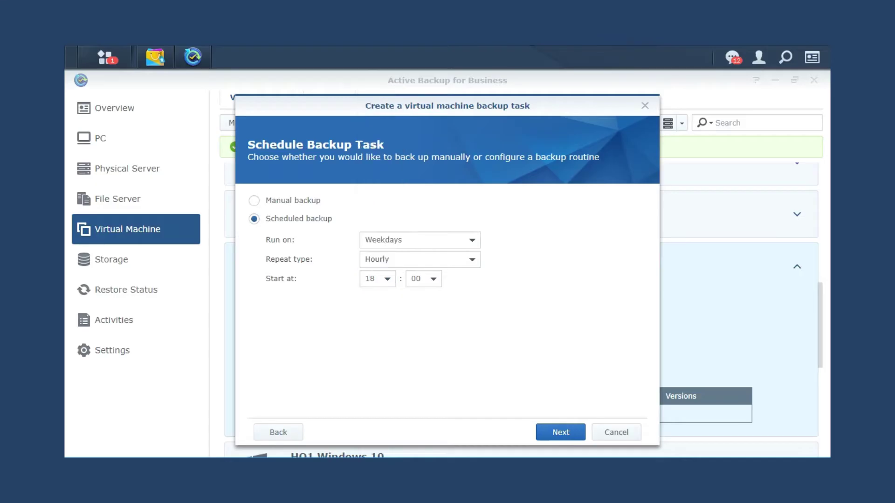
pyautogui.press('Return')
pyautogui.press('Down')
# Keep daily versions for 7 days and weekly versions for 12 weeks, then apply the task.
pyautogui.press('Tab')
pyautogui.press('Tab')
pyautogui.press('space')
pyautogui.press('Tab')
pyautogui.write('7')
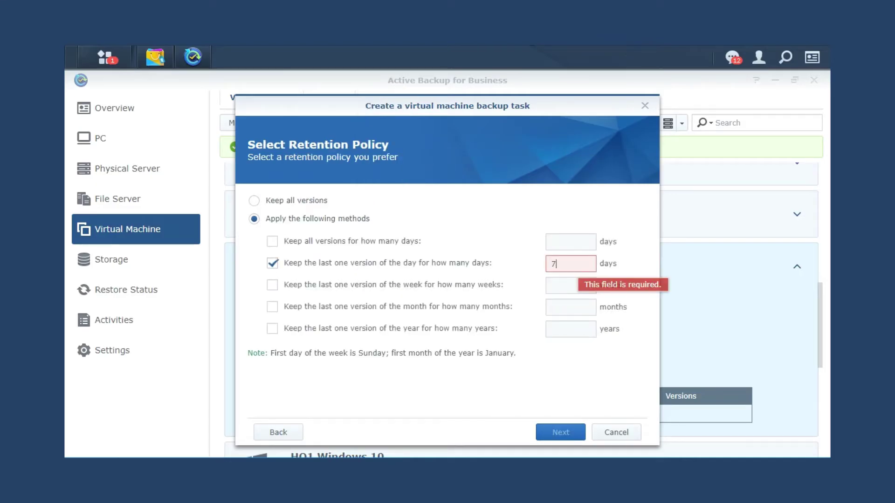
pyautogui.press('Tab')
pyautogui.press('space')
pyautogui.press('Tab')
pyautogui.write('12')
pyautogui.press('Return')
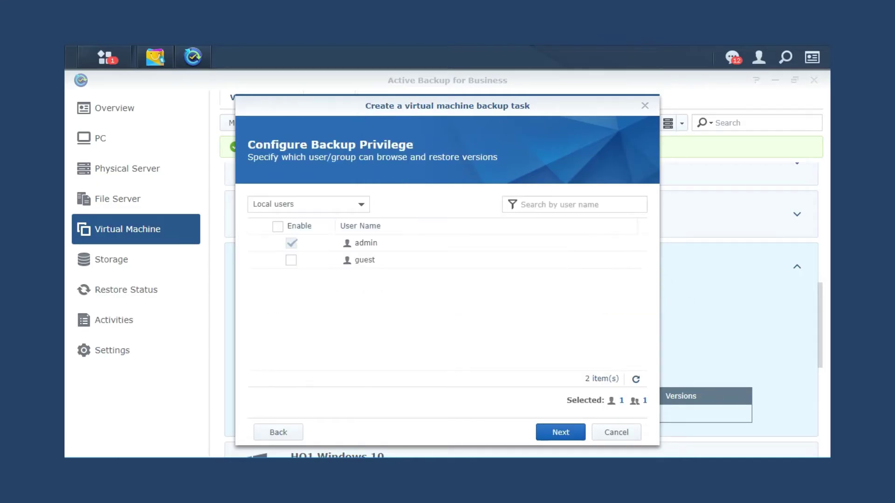
pyautogui.press('Return')
pyautogui.press('Return')
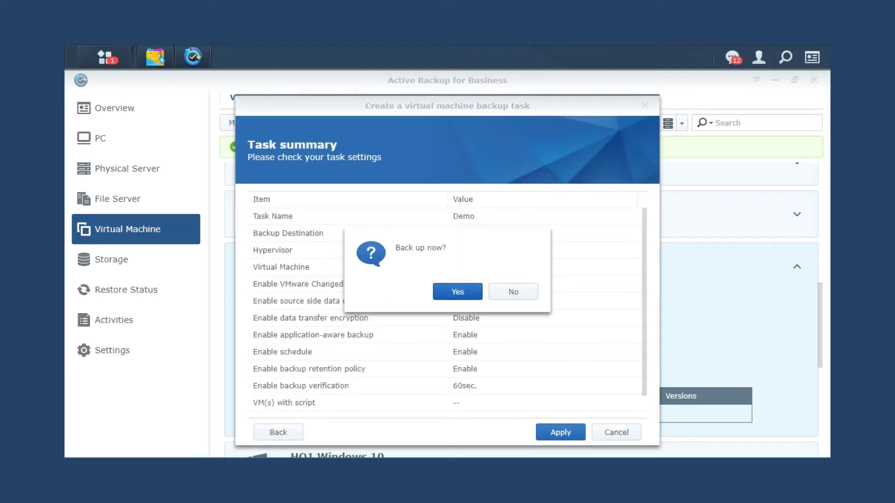
pyautogui.press('Return')
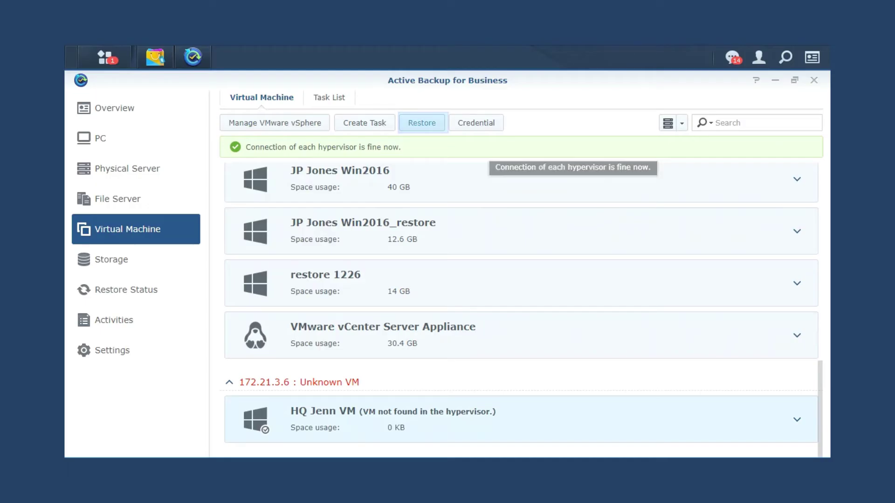
# Start a restore of the backed-up HQ Jenn VM listed under Unknown VM.
pyautogui.click(422, 123)
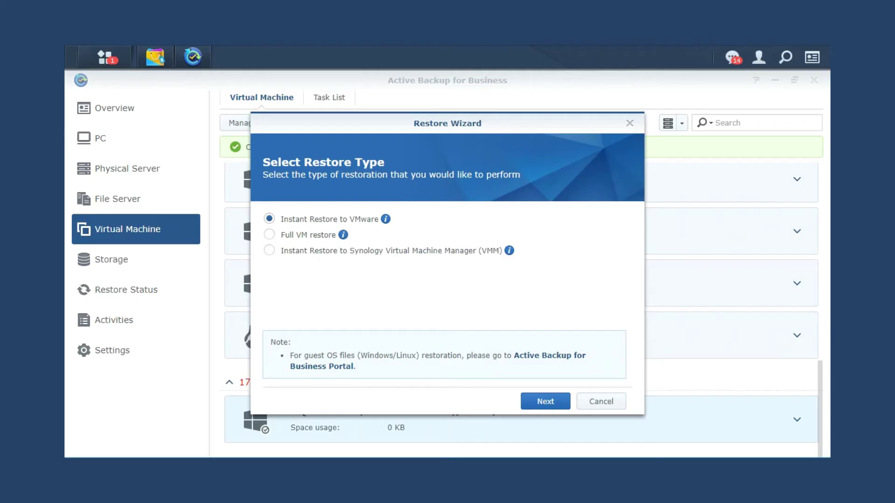
# Instantly restore HQ Jenn VM to VMware's original location from the Demo restore point, then select the Demo job.
pyautogui.press('Escape')
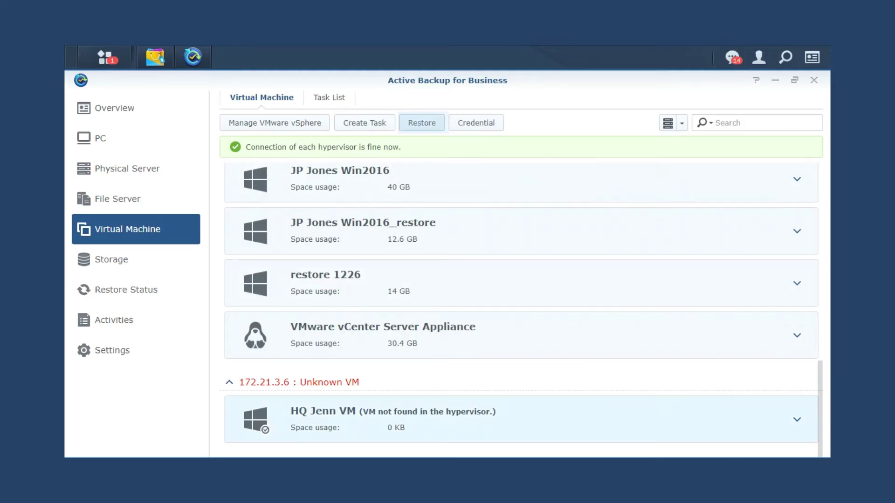
pyautogui.click(422, 122)
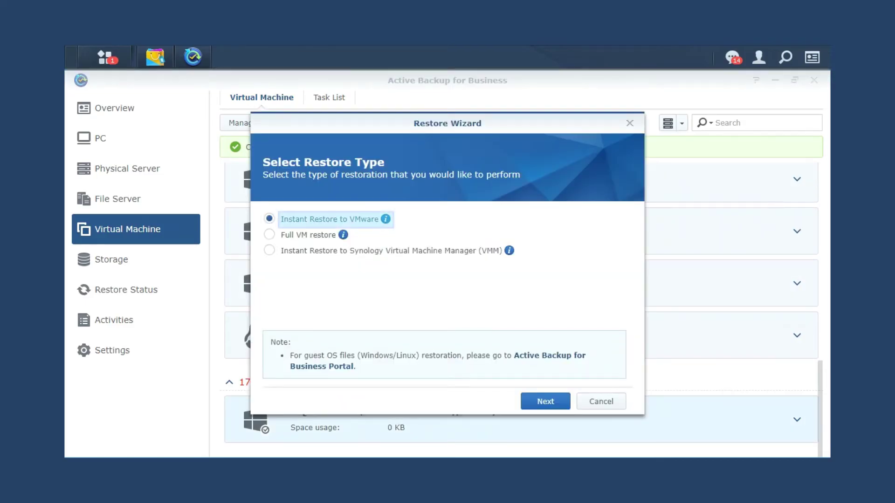
pyautogui.press('Return')
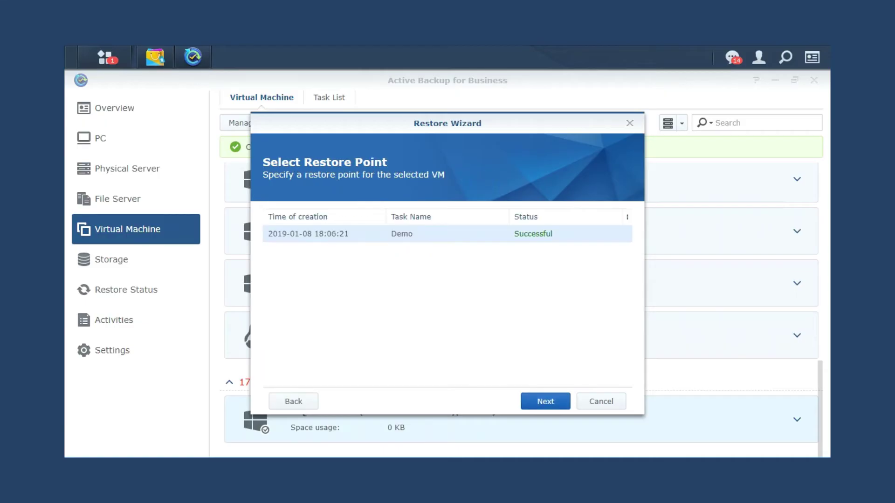
pyautogui.press('Return')
pyautogui.press('Return')
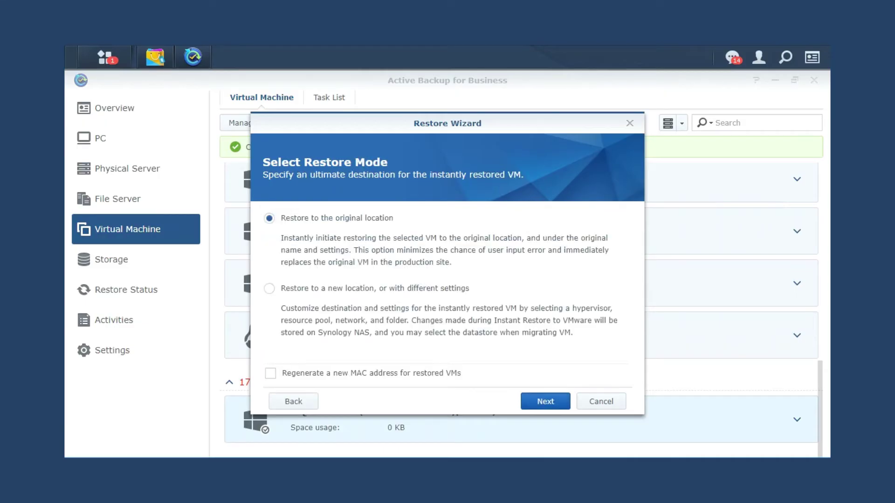
pyautogui.press('Return')
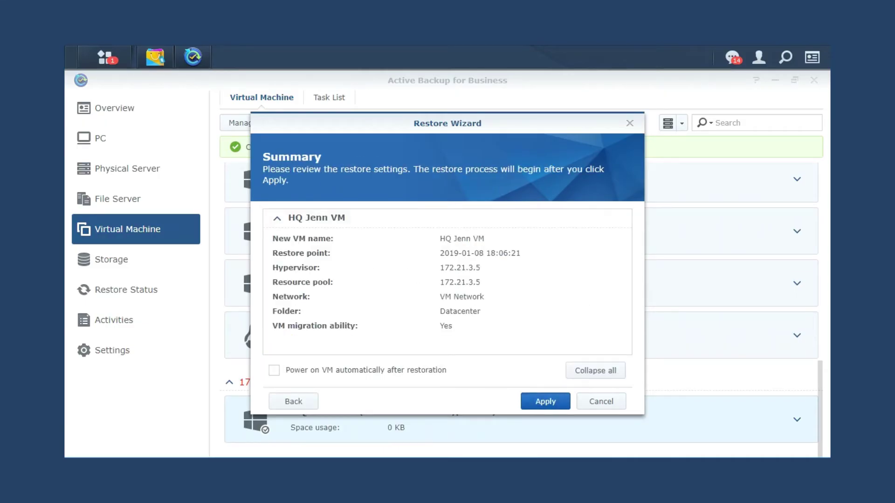
pyautogui.click(585, 139)
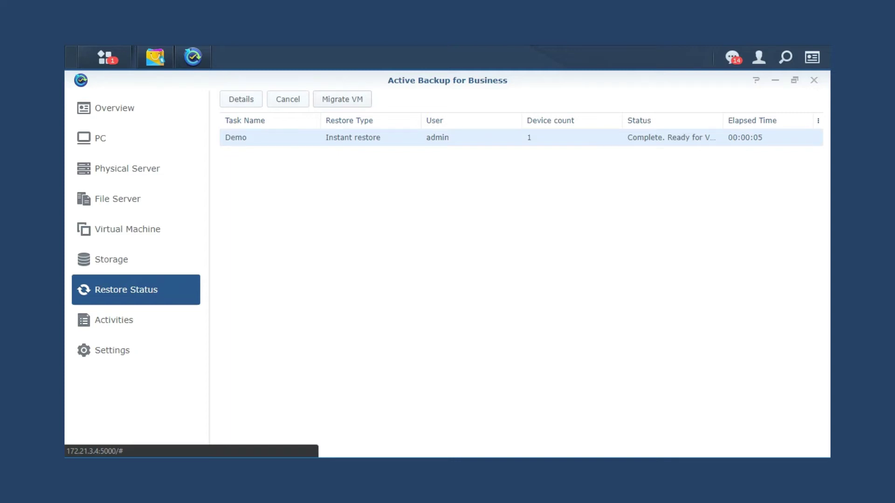
# Start migrating the restored HQ Jenn VM to datastore1.
pyautogui.click(342, 99)
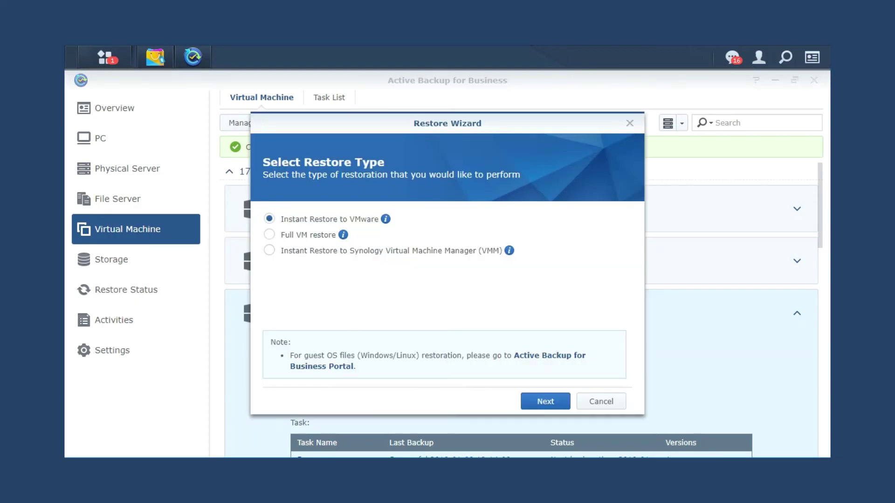
# Instantly restore HQ Jenn VM to Synology VMM from the Demo restore point, keeping default storage and settings.
pyautogui.click(269, 250)
pyautogui.press('Return')
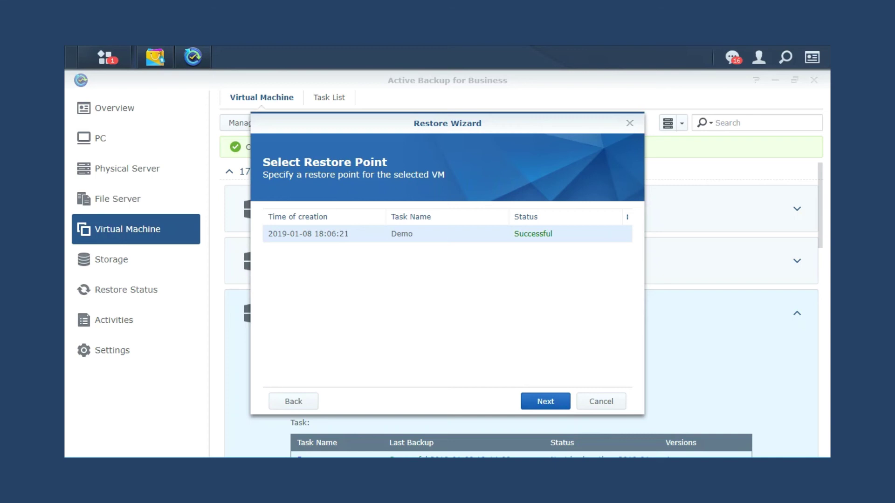
pyautogui.press('Return')
pyautogui.press('Return')
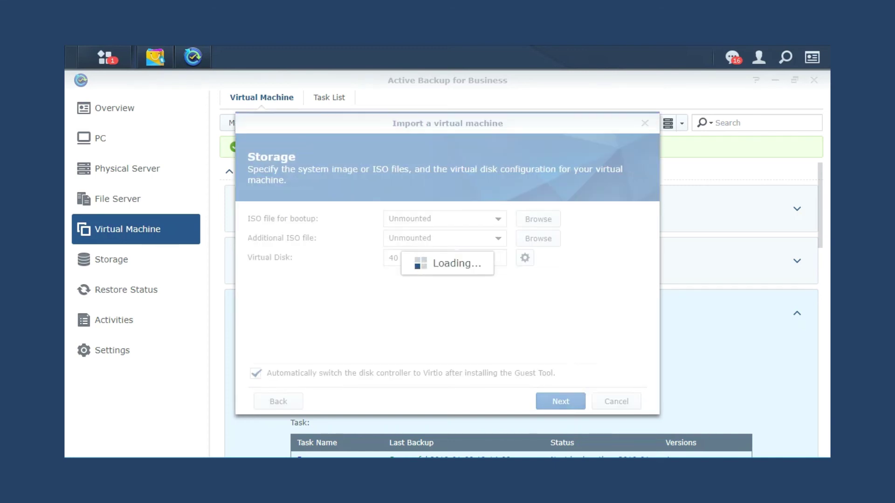
pyautogui.press('Return')
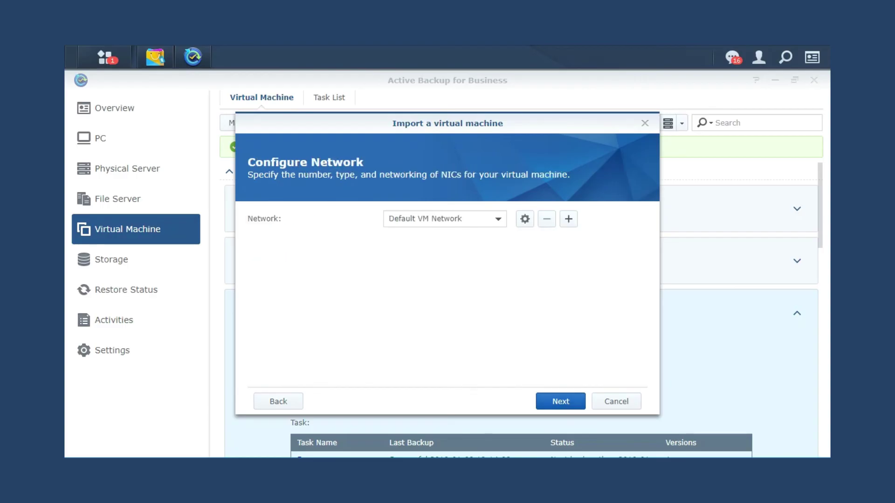
pyautogui.click(561, 401)
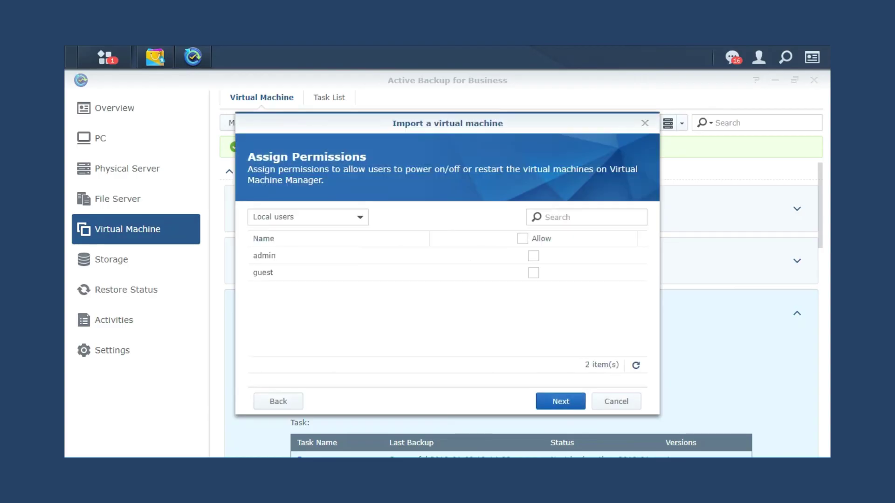
pyautogui.click(561, 401)
pyautogui.click(561, 401)
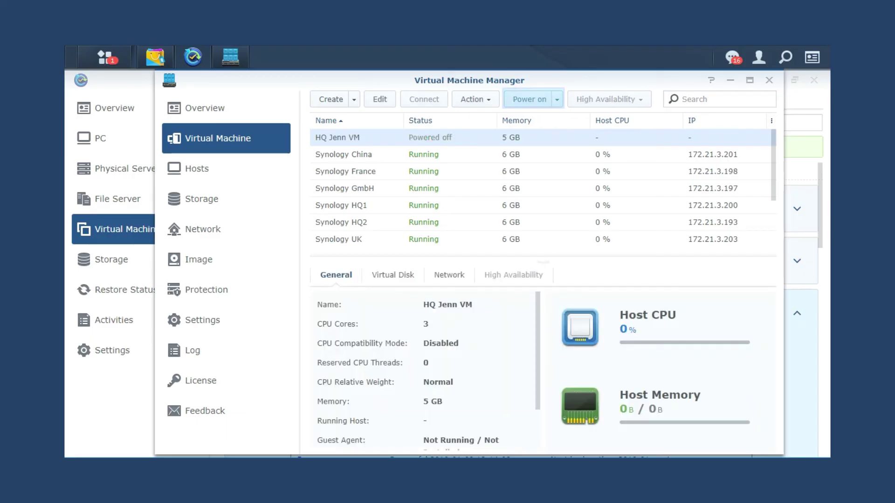
# Power on the restored HQ Jenn VM in Virtual Machine Manager.
pyautogui.click(529, 99)
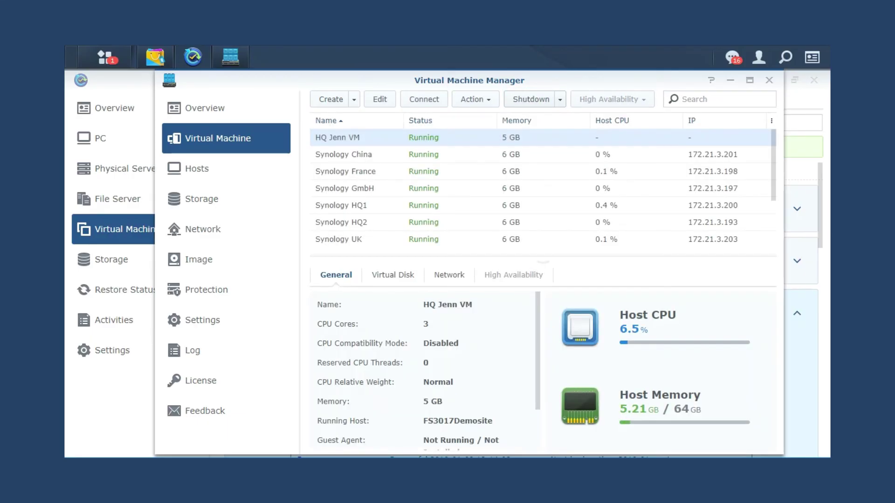